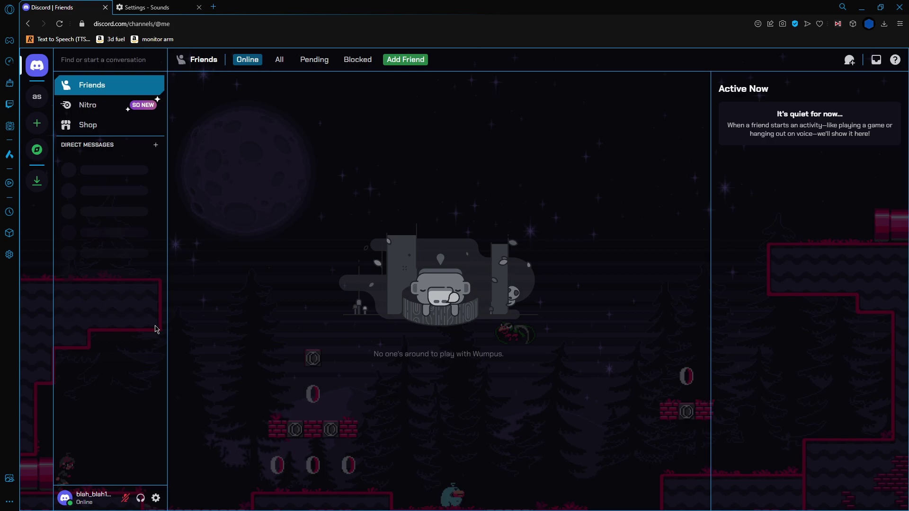
Permanently delete the server 'a server' via Server Settings, confirming with its name.
left_click(33, 102)
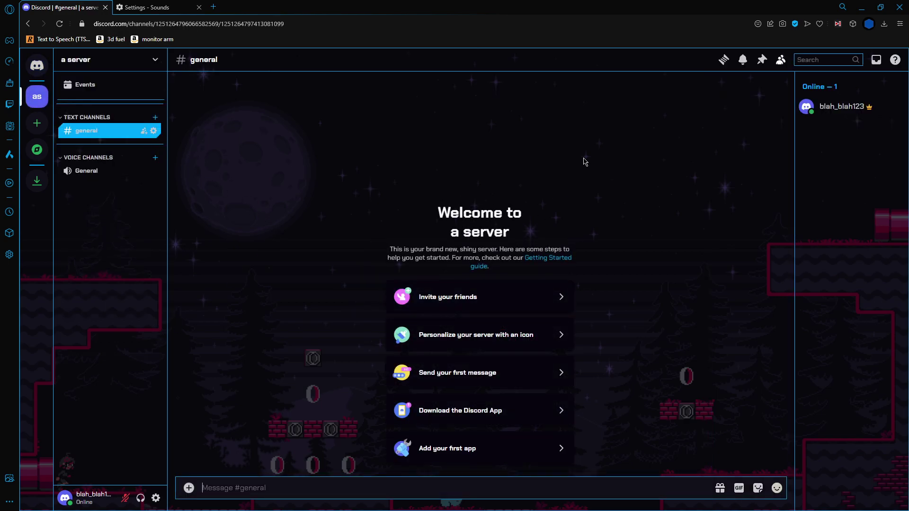
left_click(143, 58)
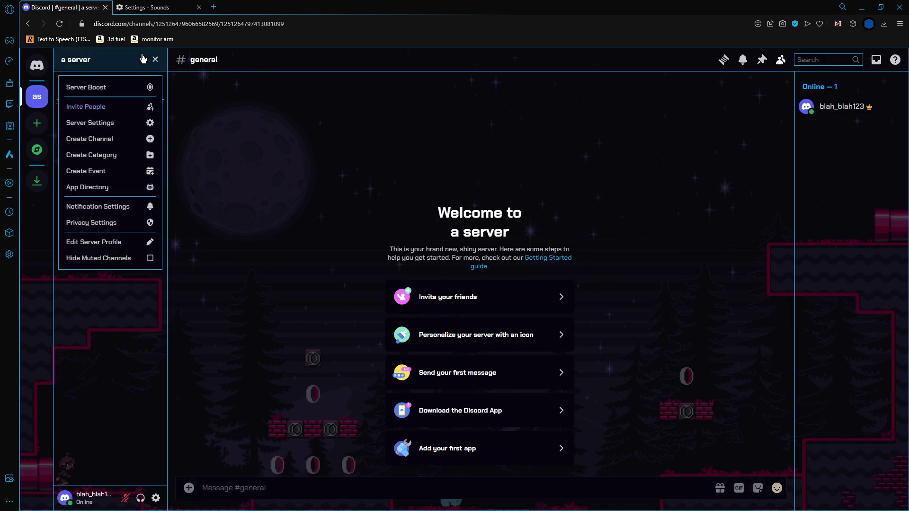
left_click(146, 123)
scroll(302, 270, "down", 2)
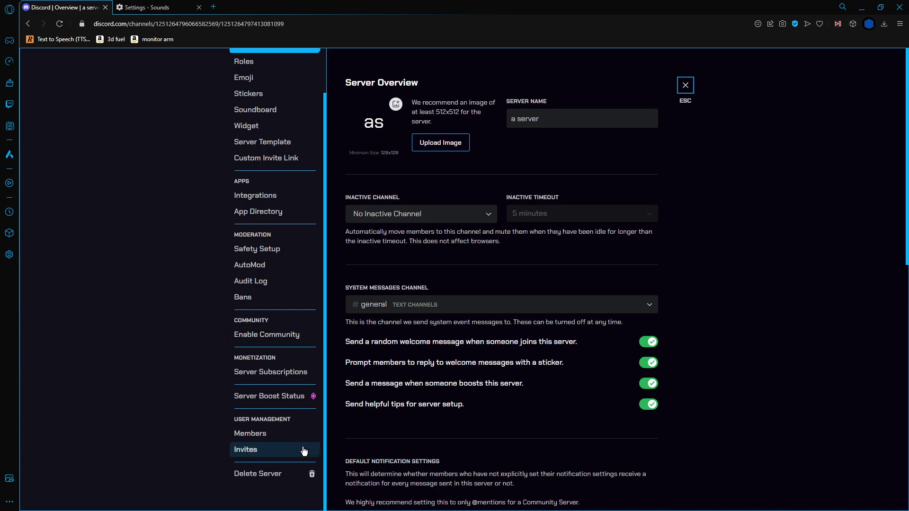
left_click(278, 477)
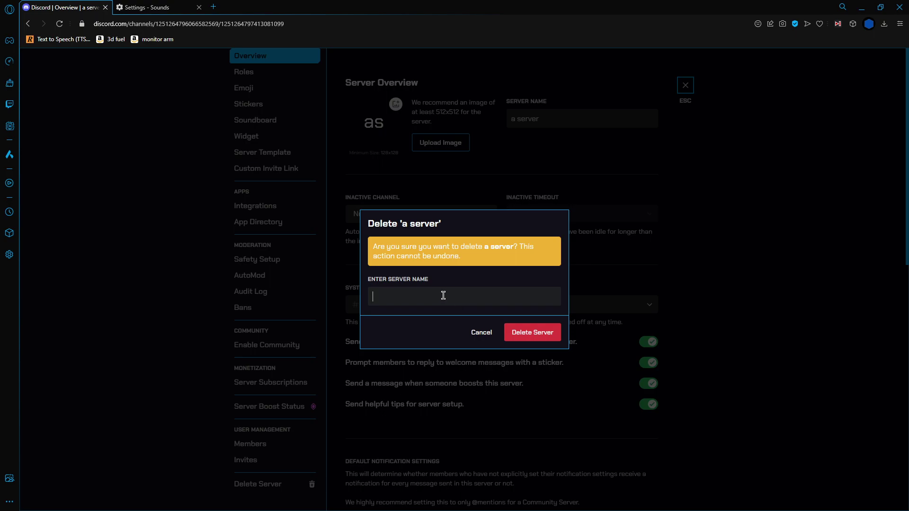
type("a server")
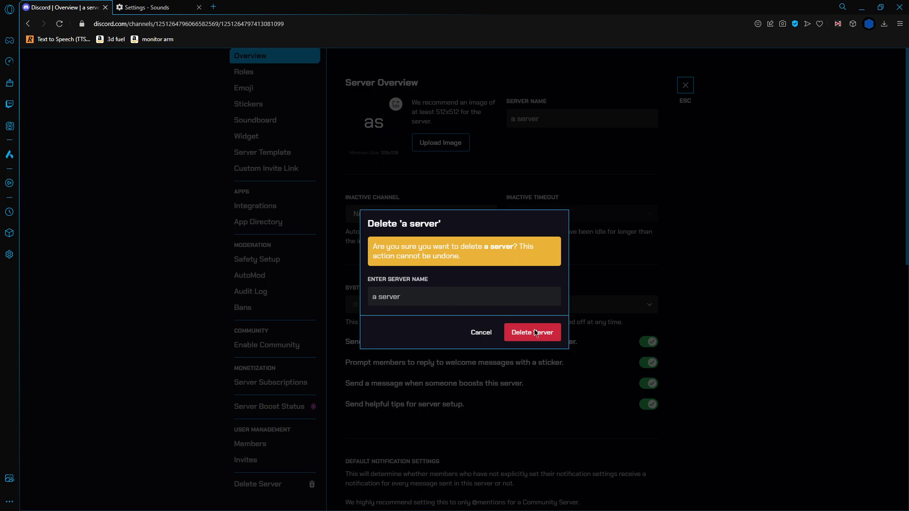
left_click(545, 332)
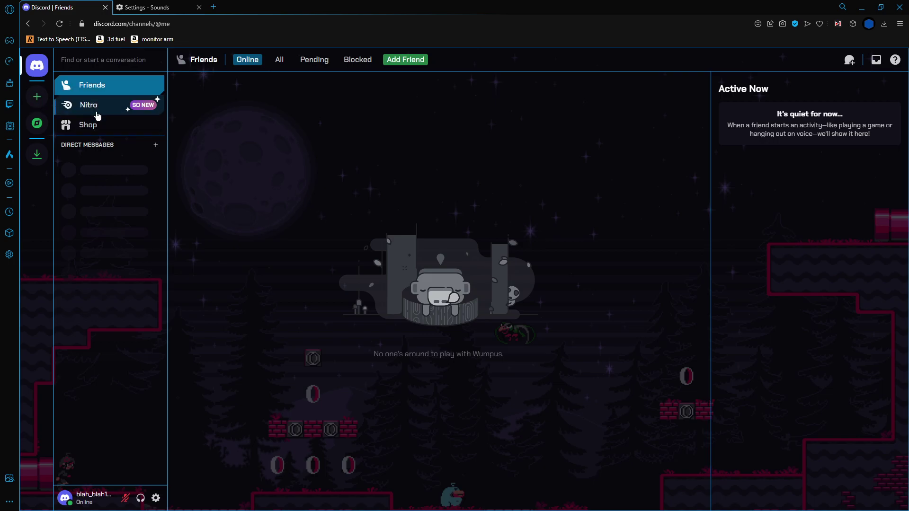
Create a server from scratch named 'a sever part 2', skipping the audience question.
left_click(36, 108)
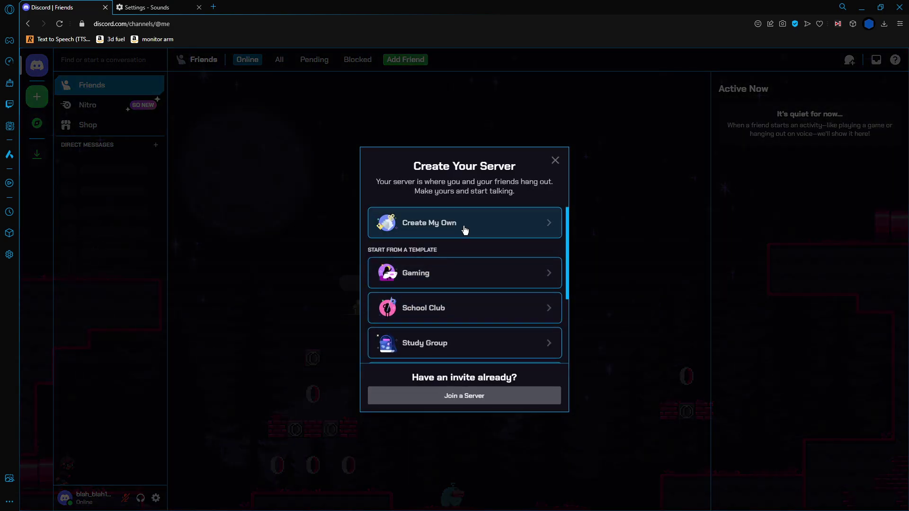
left_click(463, 229)
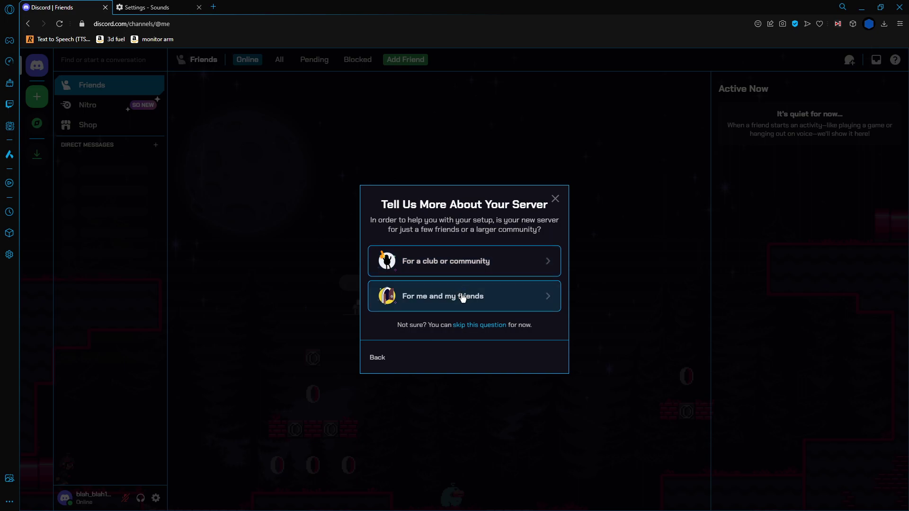
left_click(482, 326)
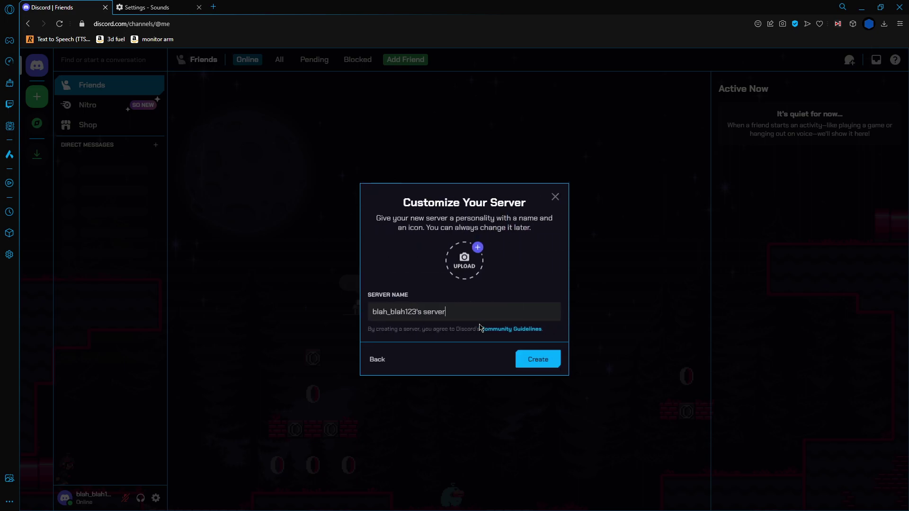
left_click_drag(473, 314, 294, 304)
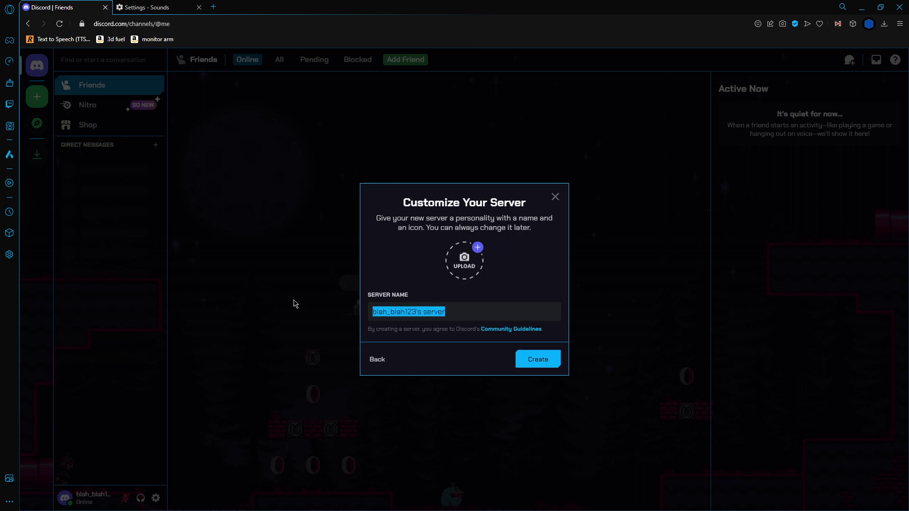
key("BackSpace")
type("a s")
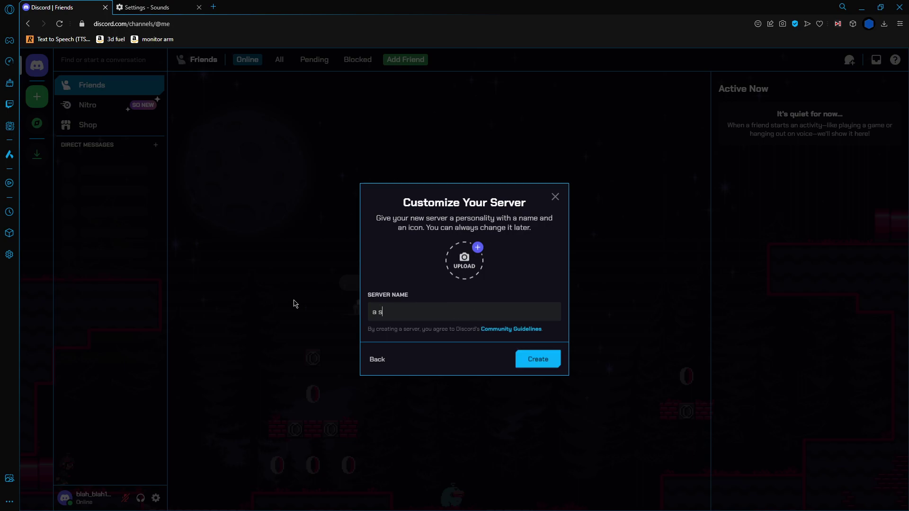
type("ever part 2")
left_click(549, 368)
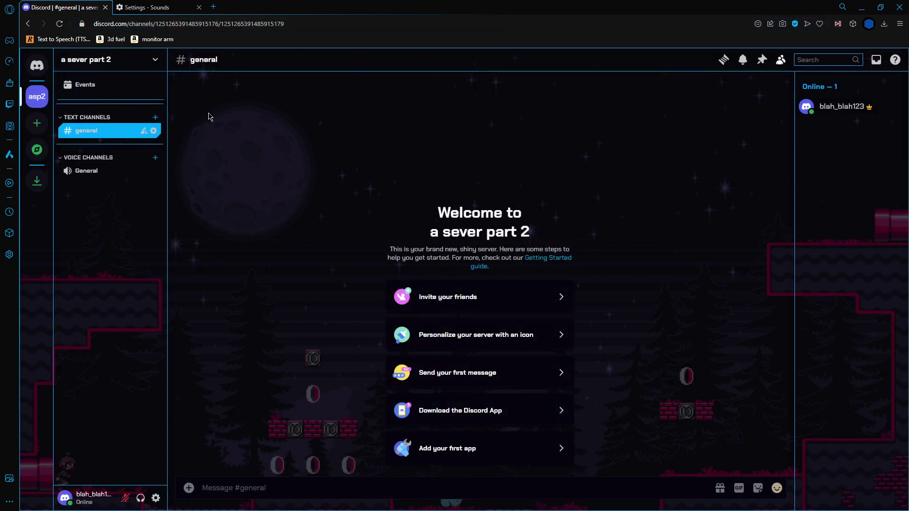
Search the server's App Directory for 'pancake' and open the Pancake bot's page.
left_click(166, 70)
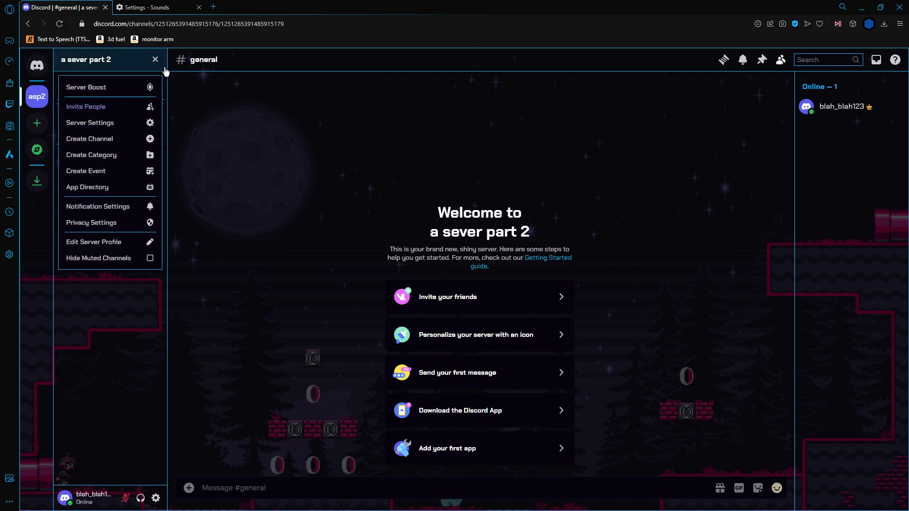
left_click(145, 196)
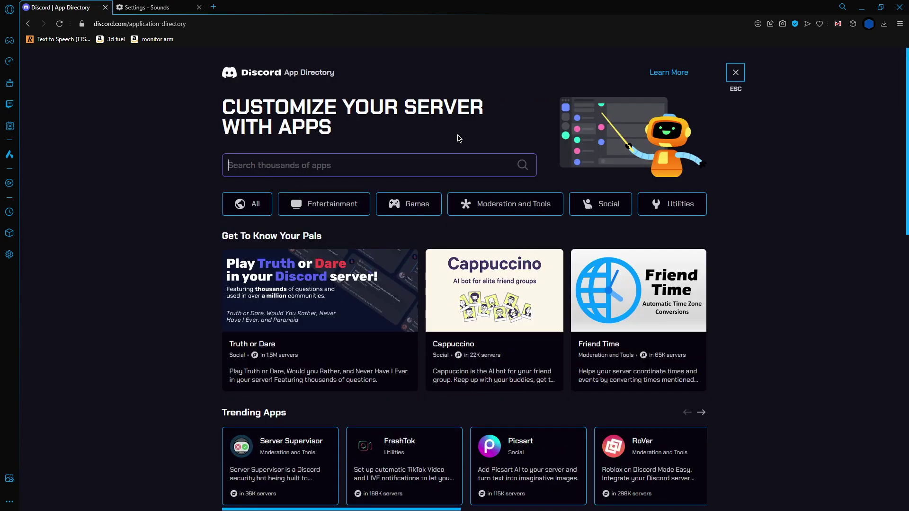
type("panca")
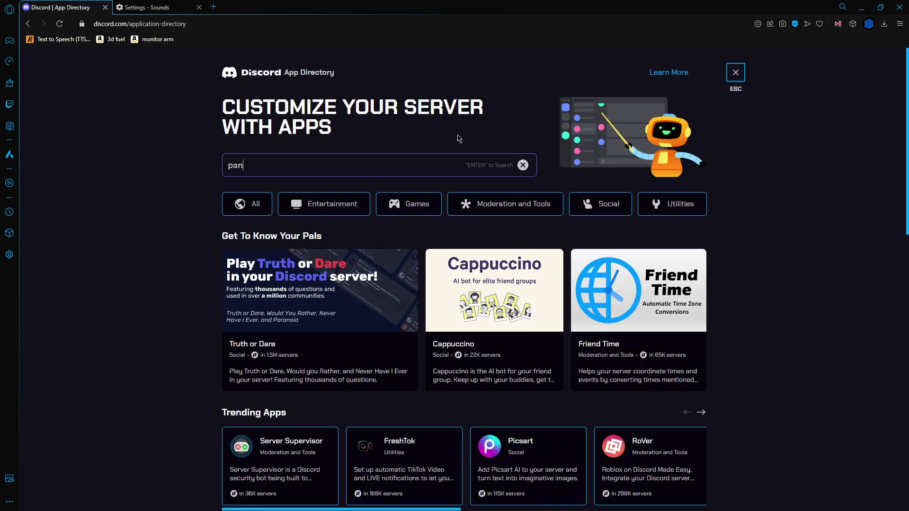
key("BackSpace")
key("BackSpace")
key("BackSpace")
key("BackSpace")
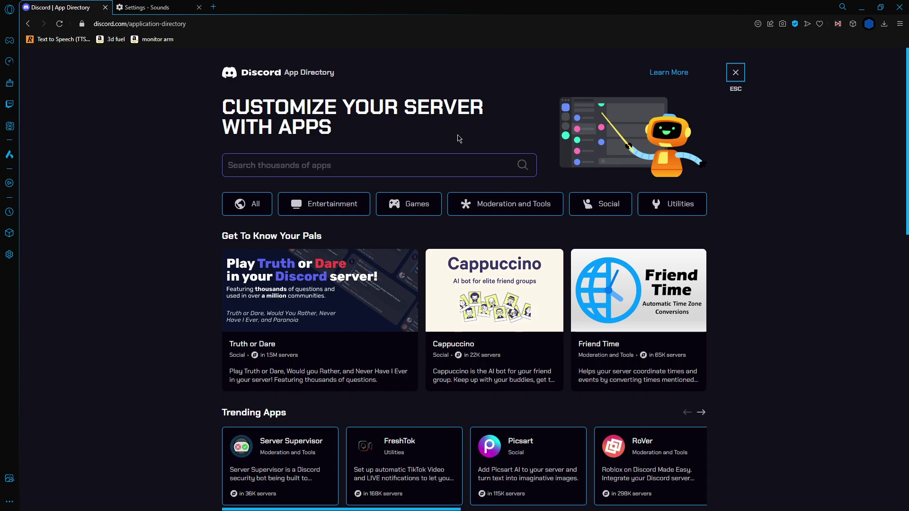
type("pancake")
key("Return")
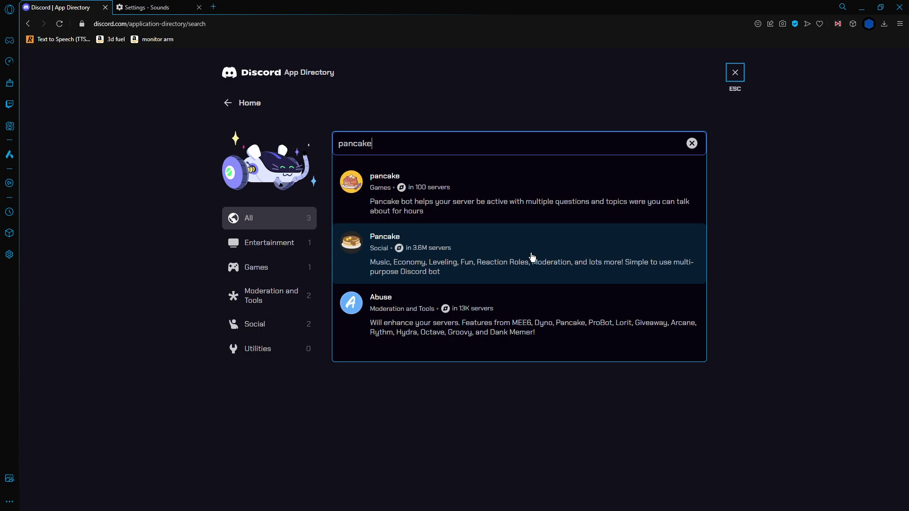
left_click(531, 262)
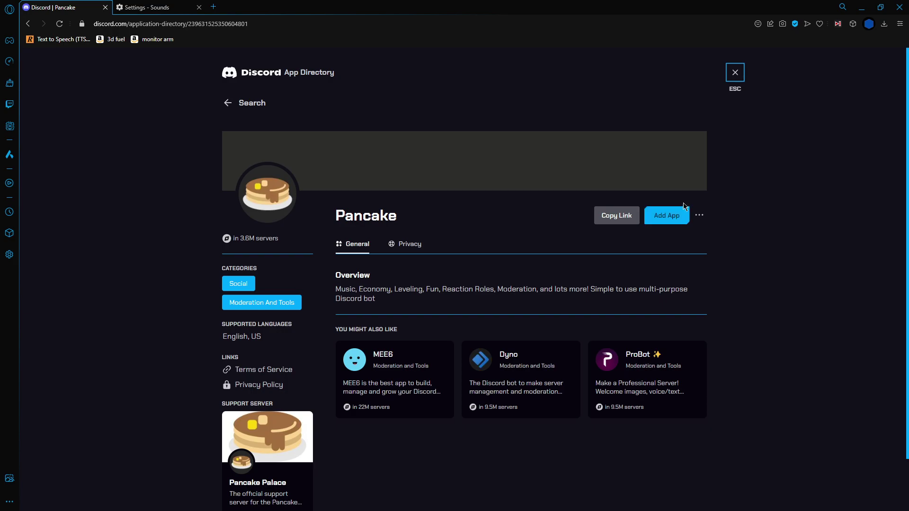
Add Pancake to 'a sever part 2', authorize its permissions, and go to the server.
left_click(668, 217)
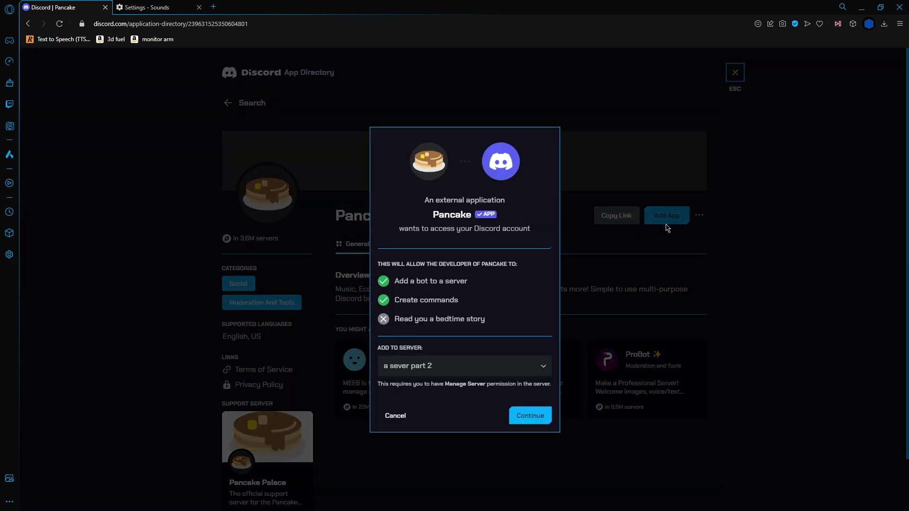
left_click(527, 372)
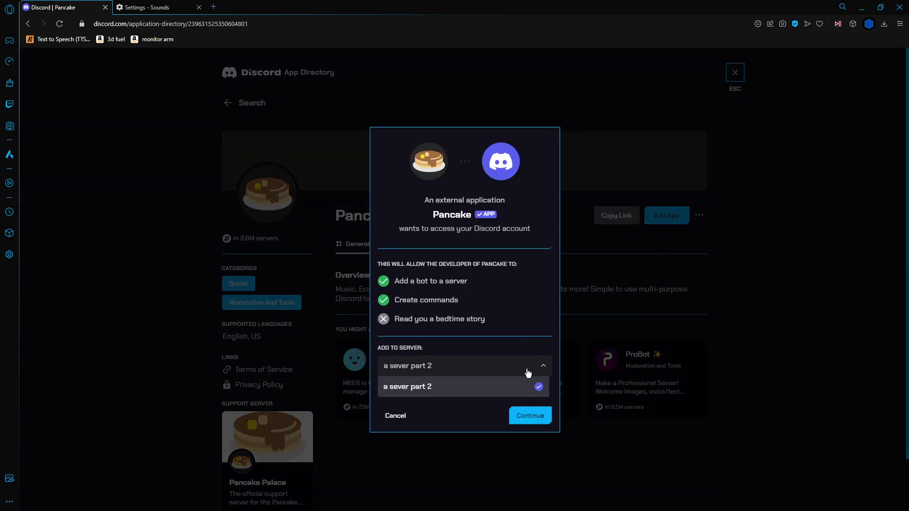
left_click(528, 373)
left_click(539, 419)
scroll(537, 386, "down", 2)
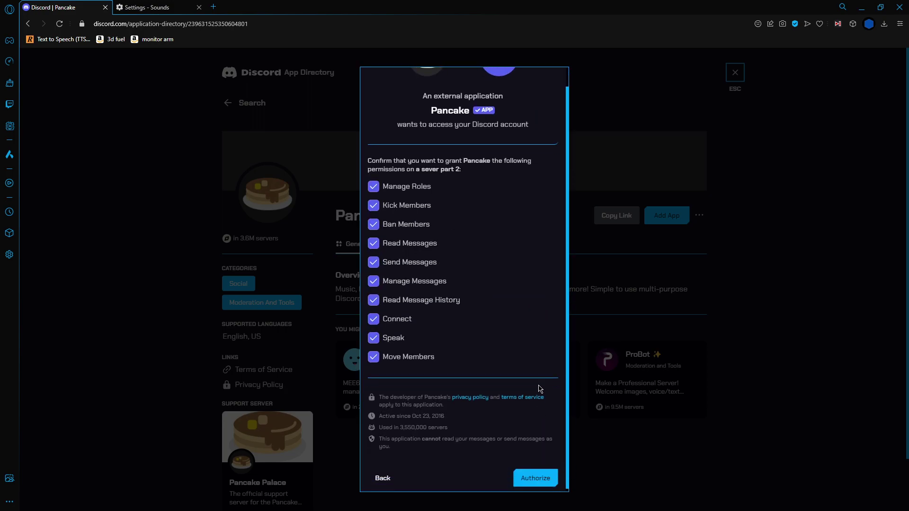
left_click(557, 479)
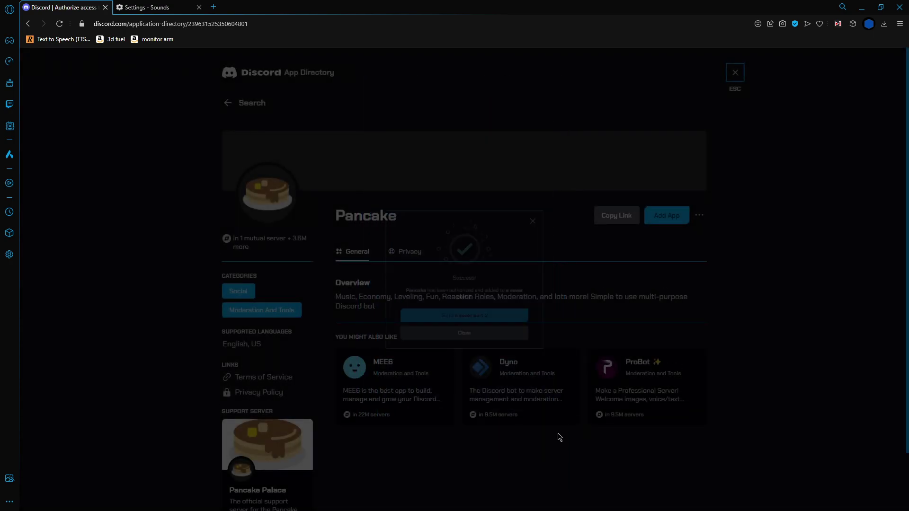
left_click(540, 327)
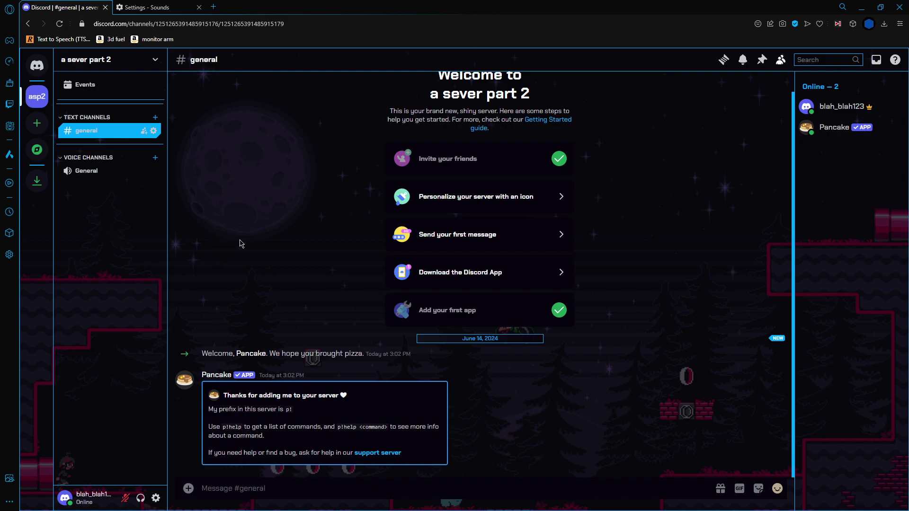
Join the General voice channel and send p!join so Pancake joins it too.
left_click(105, 172)
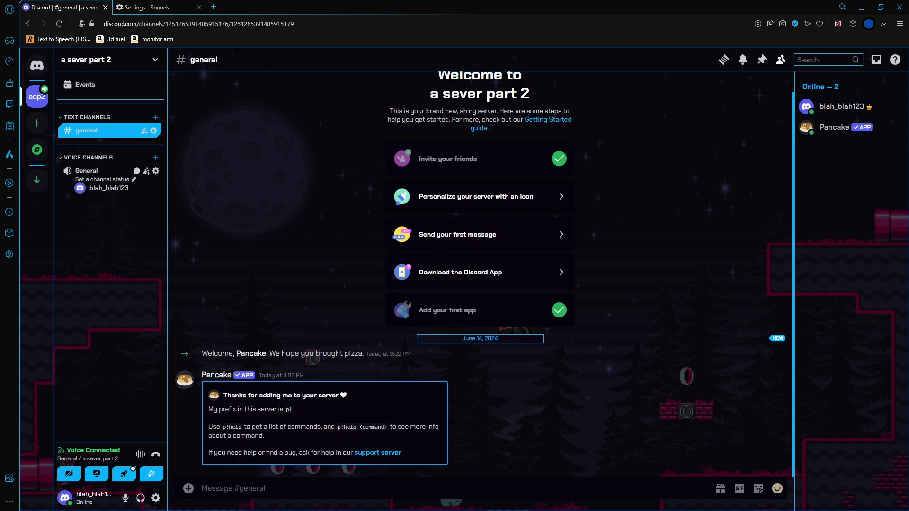
left_click(235, 481)
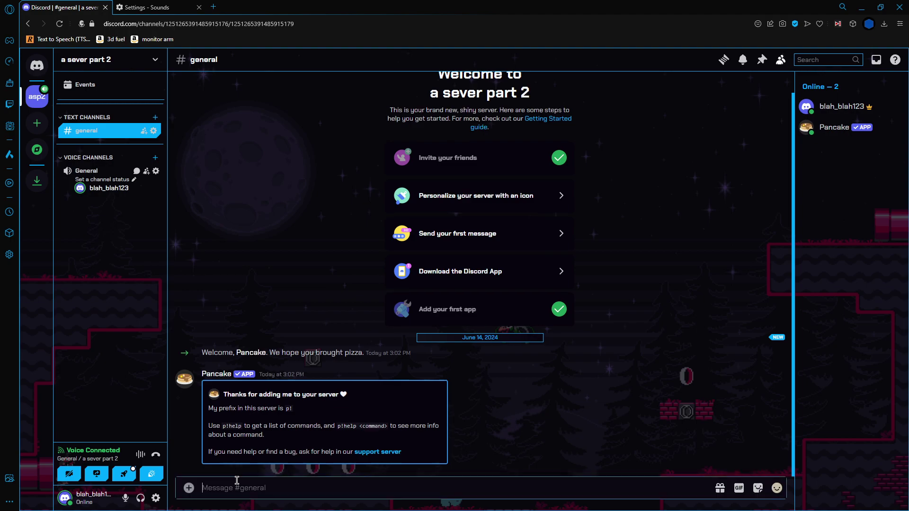
type("p!")
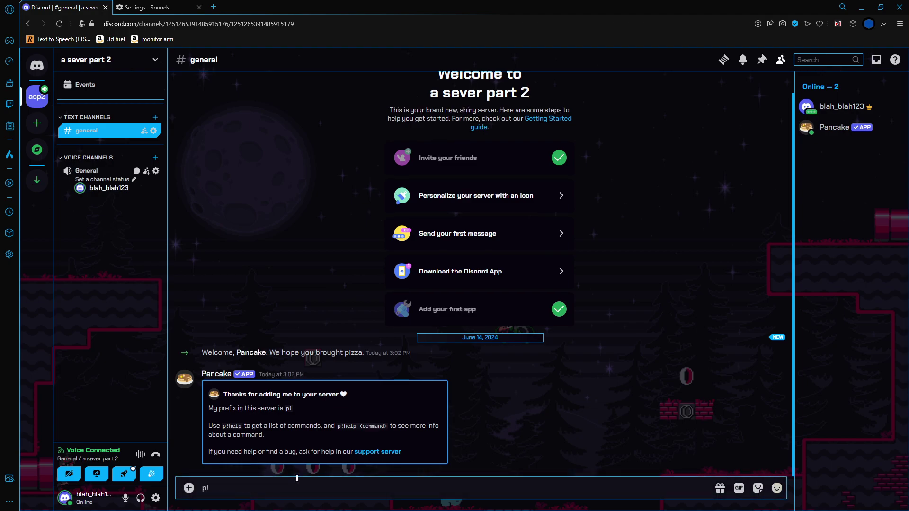
type("join")
key("Return")
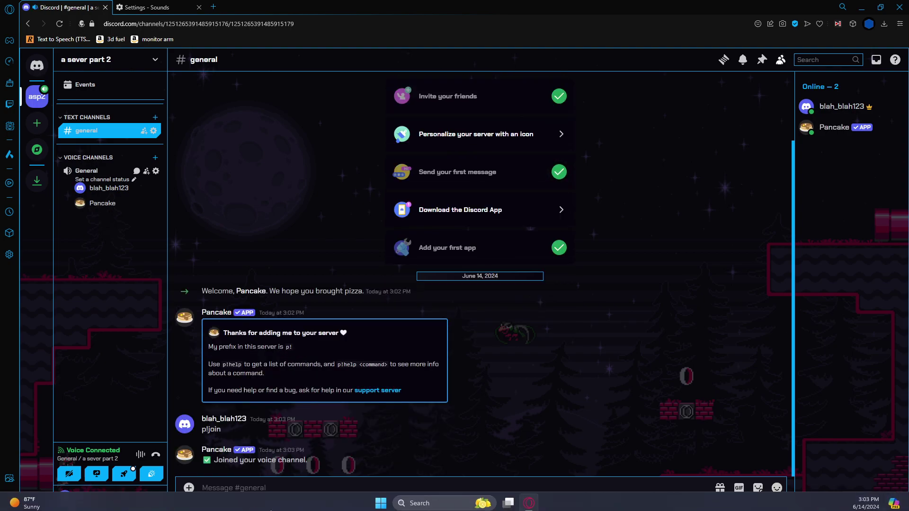
Server-deafen Pancake in the General voice channel.
right_click(92, 208)
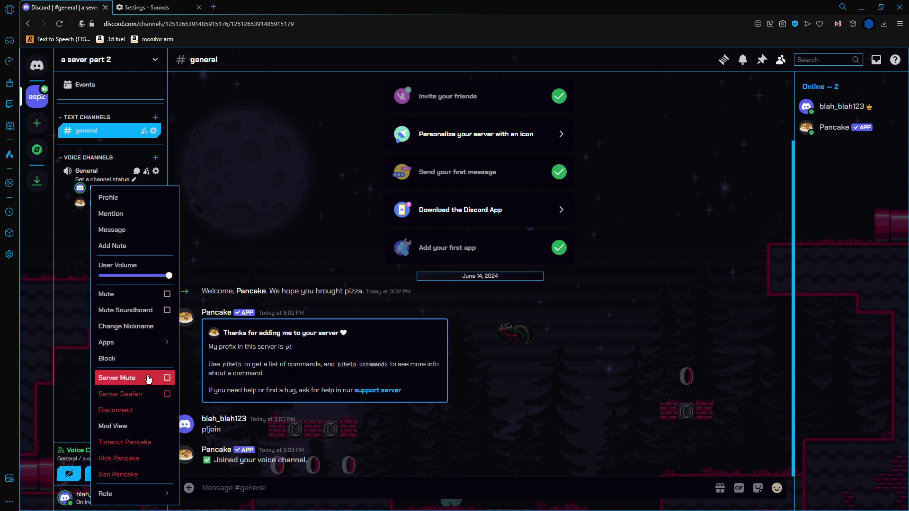
left_click(150, 400)
left_click(260, 244)
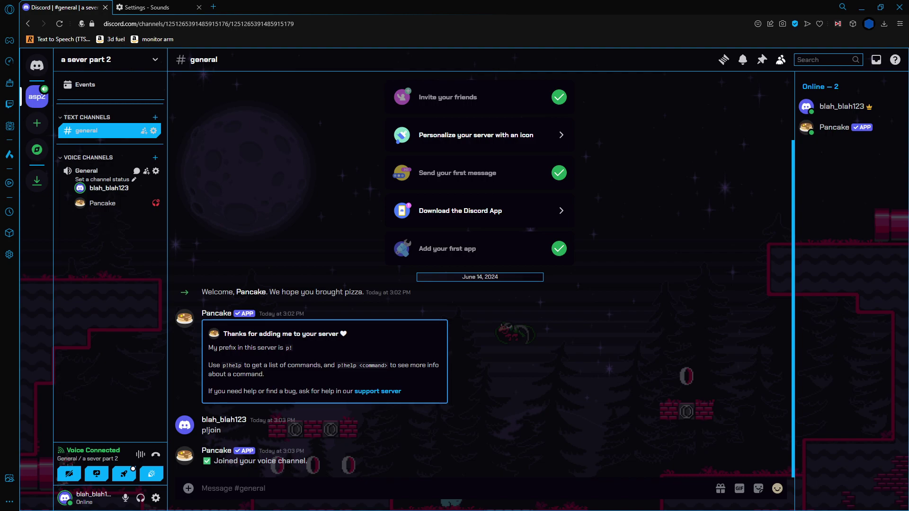
Send p!pause and then p!resume in #general to test Pancake's playback commands.
left_click(307, 490)
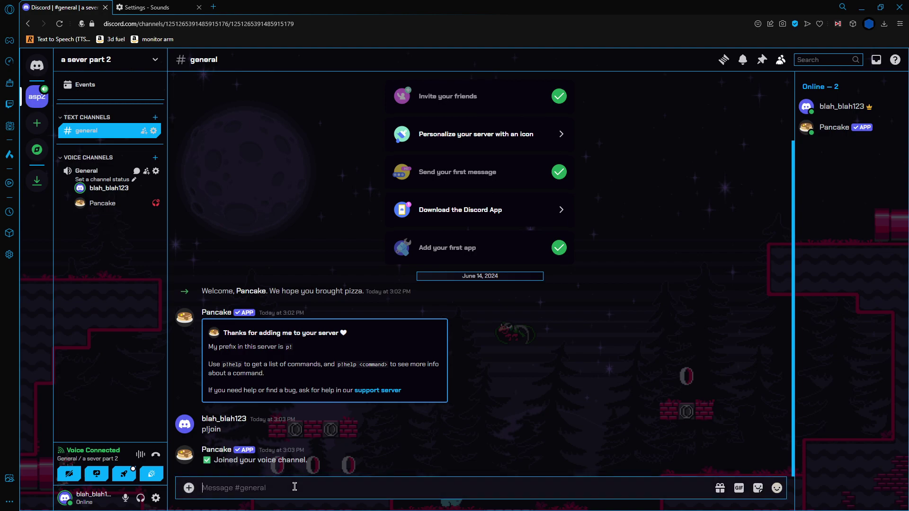
type("p!play LINK")
key("BackSpace")
key("BackSpace")
key("BackSpace")
key("BackSpace")
key("BackSpace")
key("BackSpace")
key("BackSpace")
type("aus")
key("Return")
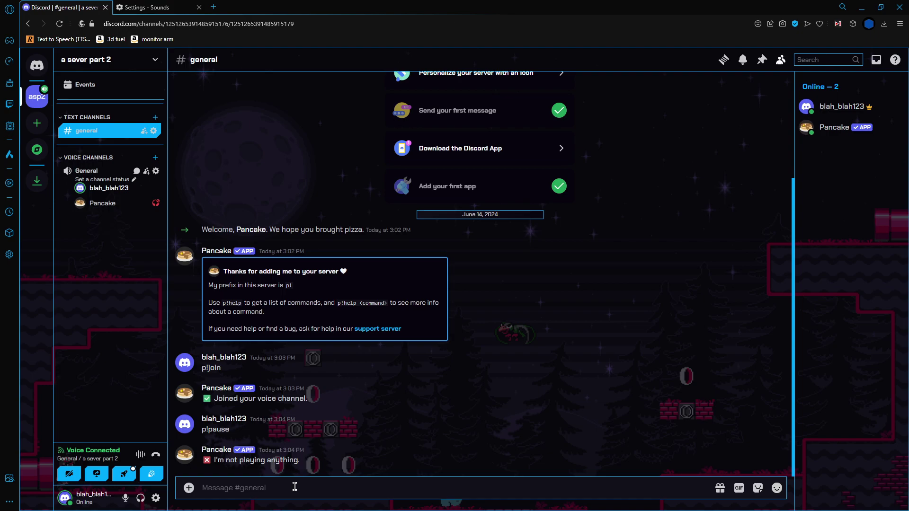
type("p!resume")
key("Return")
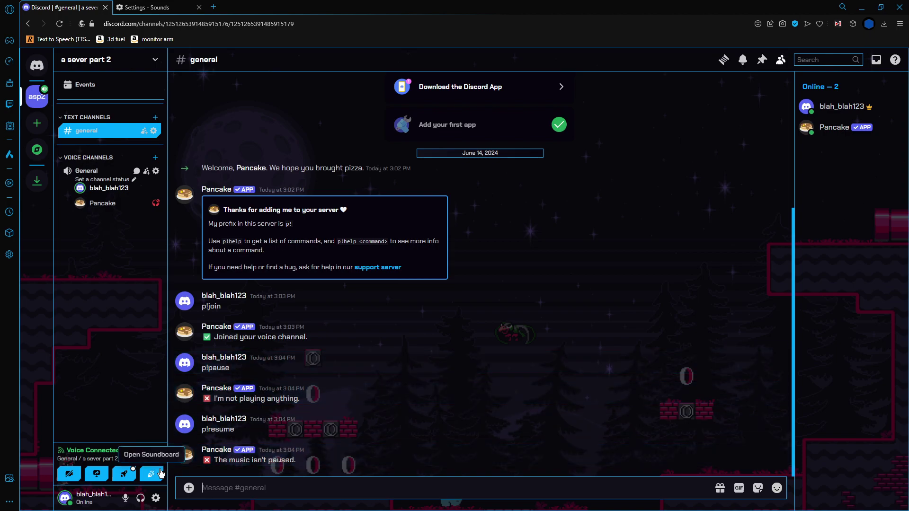
Leave voice, disconnect Pancake from General, then rejoin the General voice channel.
left_click(157, 455)
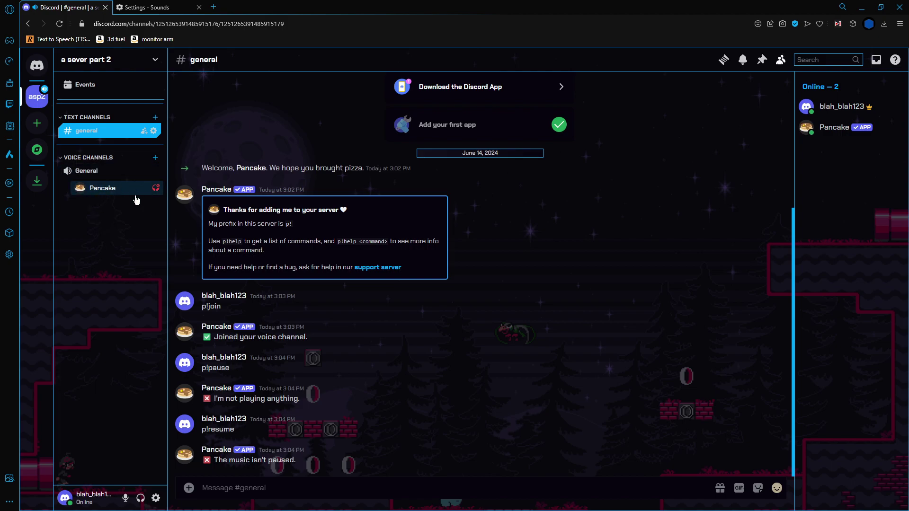
right_click(122, 191)
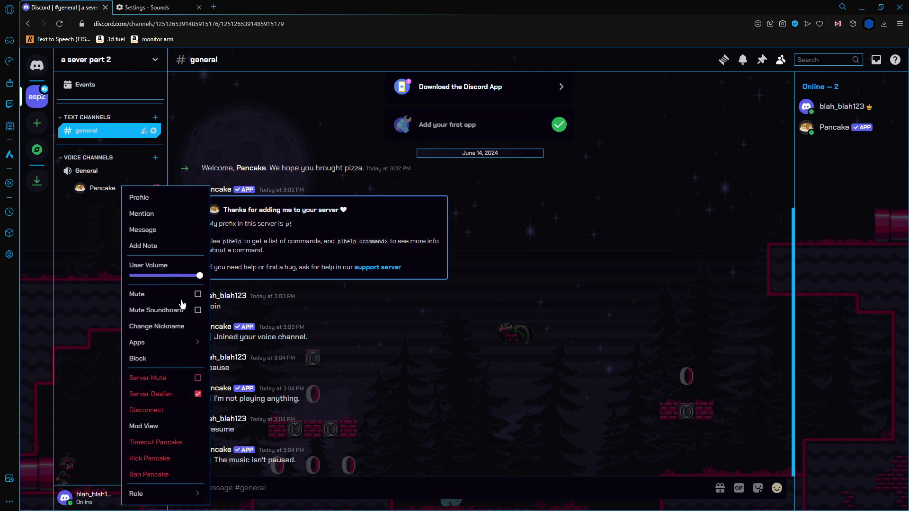
left_click(180, 410)
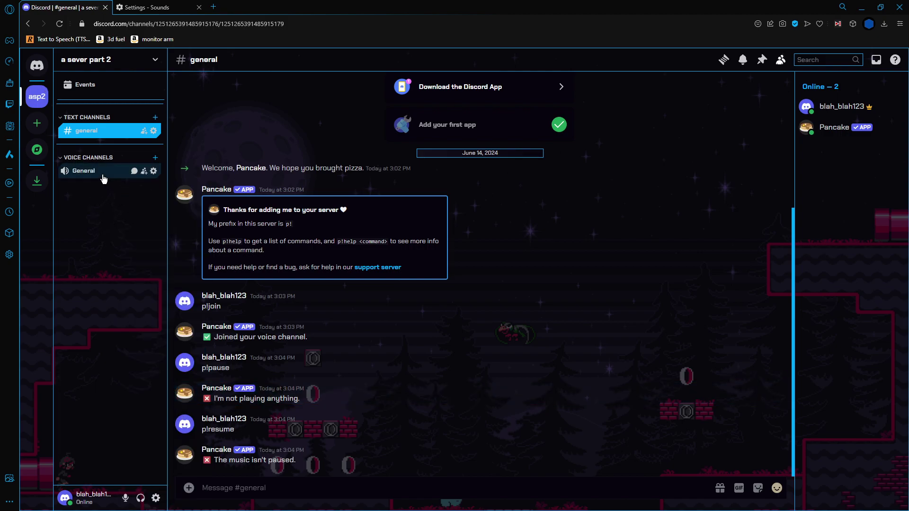
left_click(86, 171)
Send p!join then p!stop in #general, then leave the voice channel.
left_click(238, 483)
type("p")
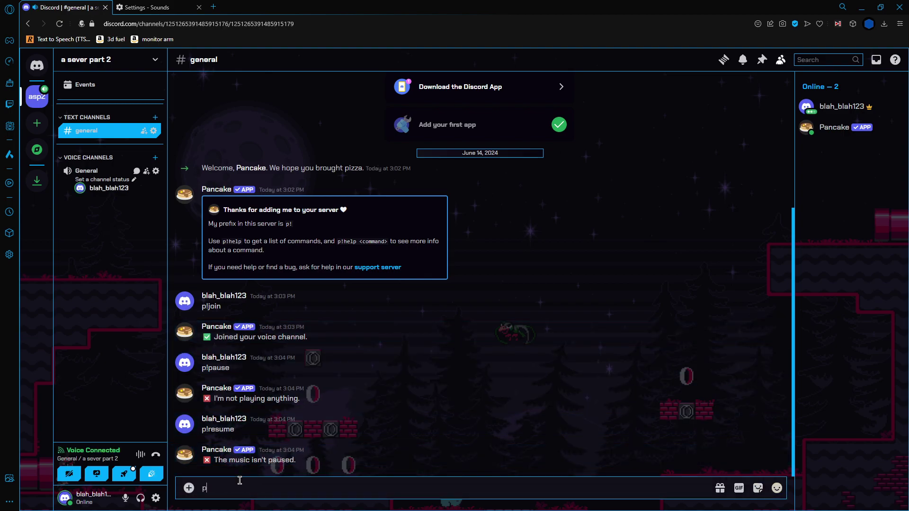
type("!join")
key("Return")
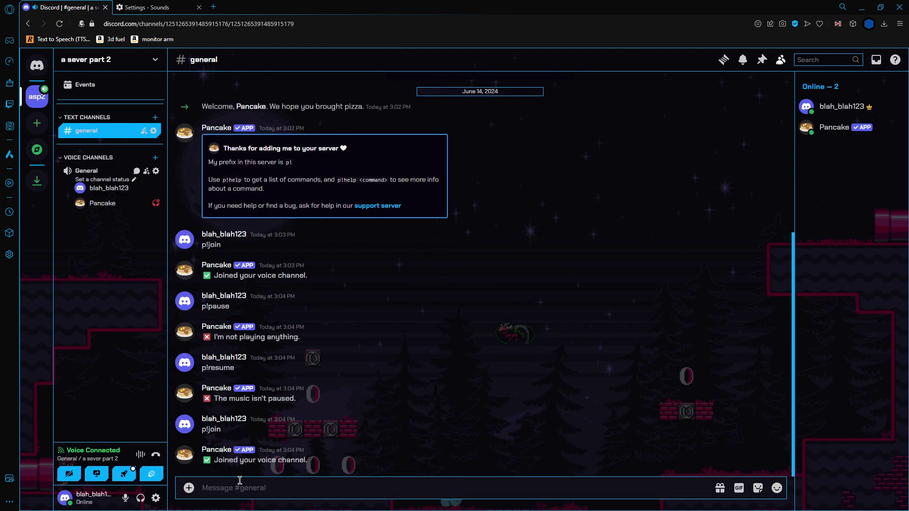
type("p!")
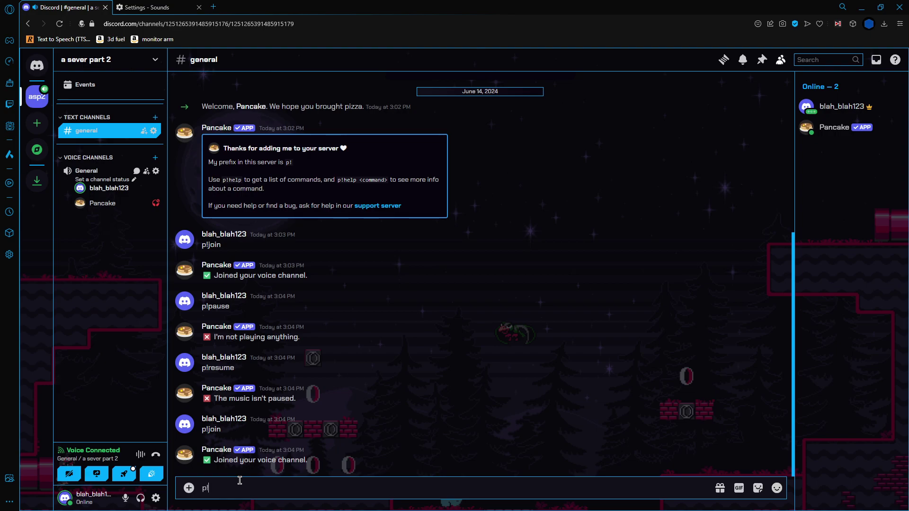
type("stoo")
key("BackSpace")
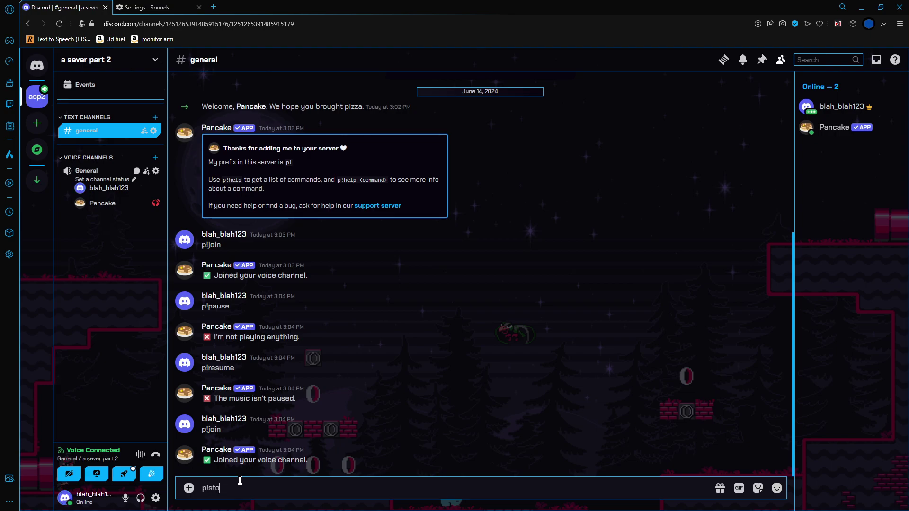
type("p")
key("Return")
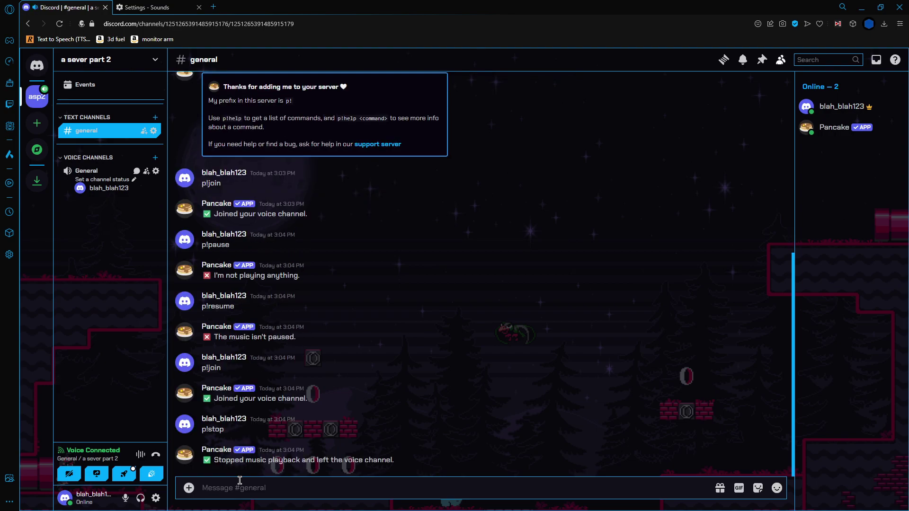
left_click(155, 454)
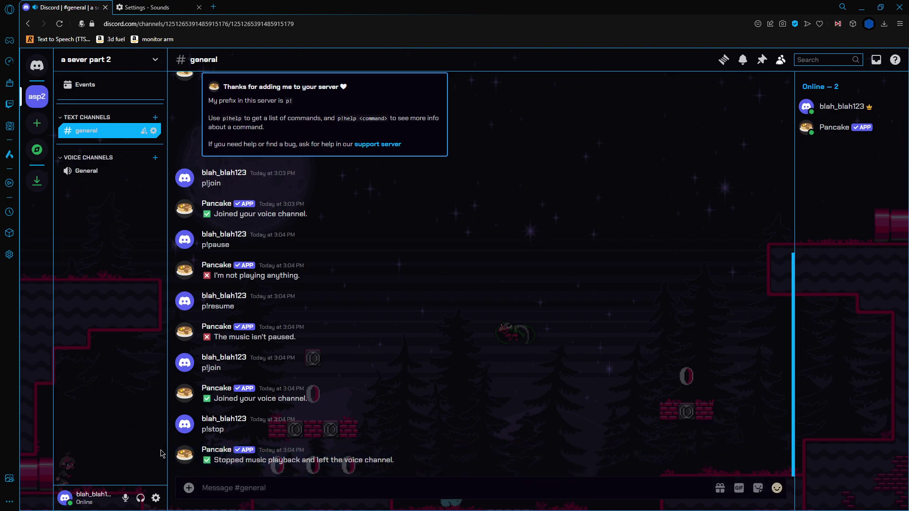